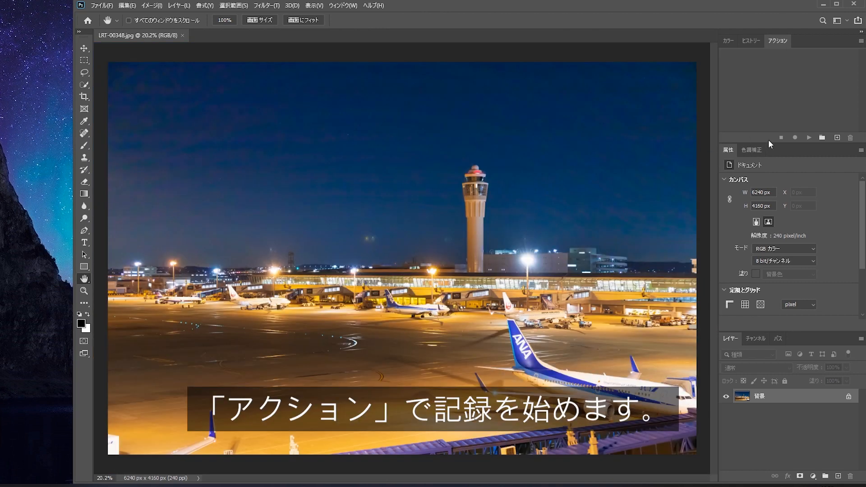
Create a new action named "ghost delete" and start recording it.
left_click(837, 137)
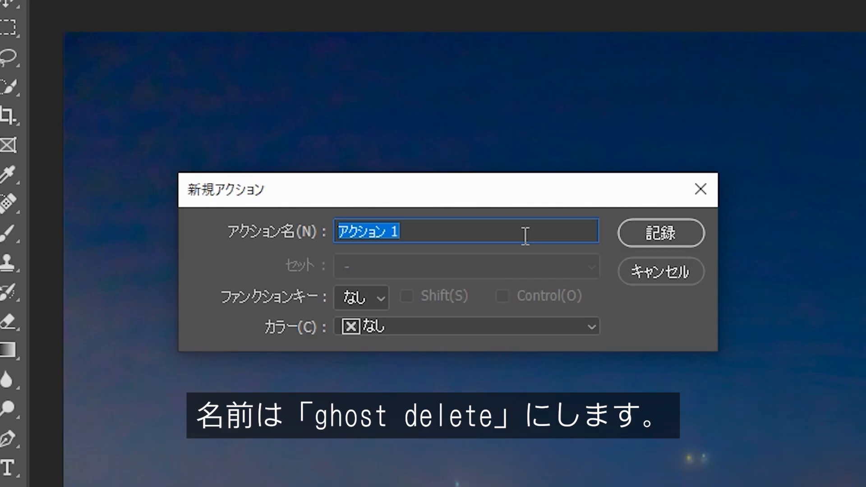
key("BackSpace")
type("ghost delete")
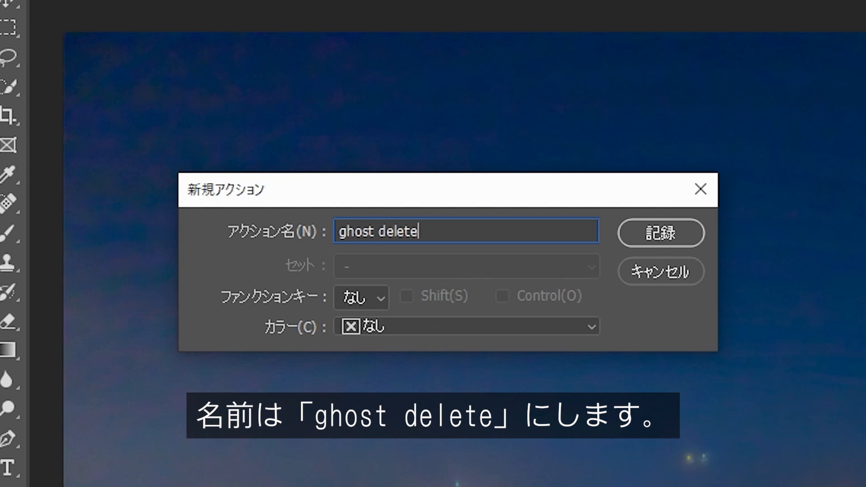
left_click(672, 227)
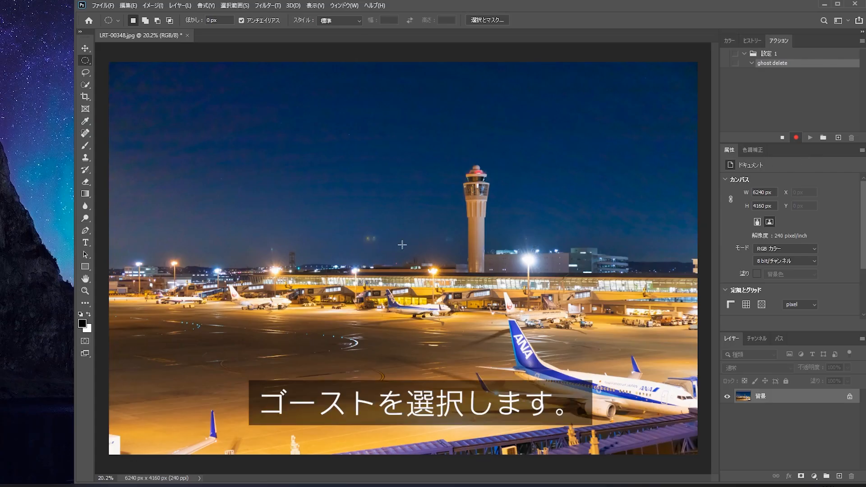
Draw an elliptical selection around the pair of ghost lights in the sky well to the left of the control tower.
scroll(425, 243, "up", 2)
scroll(424, 243, "up", 2)
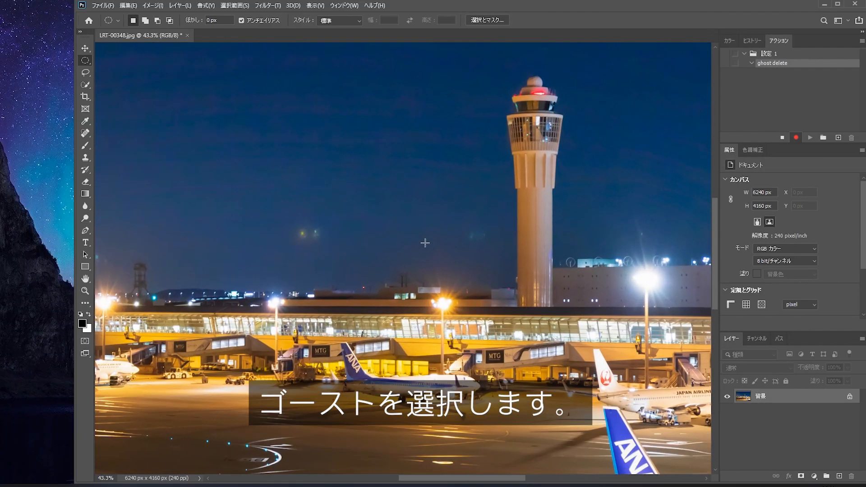
scroll(425, 243, "up", 2)
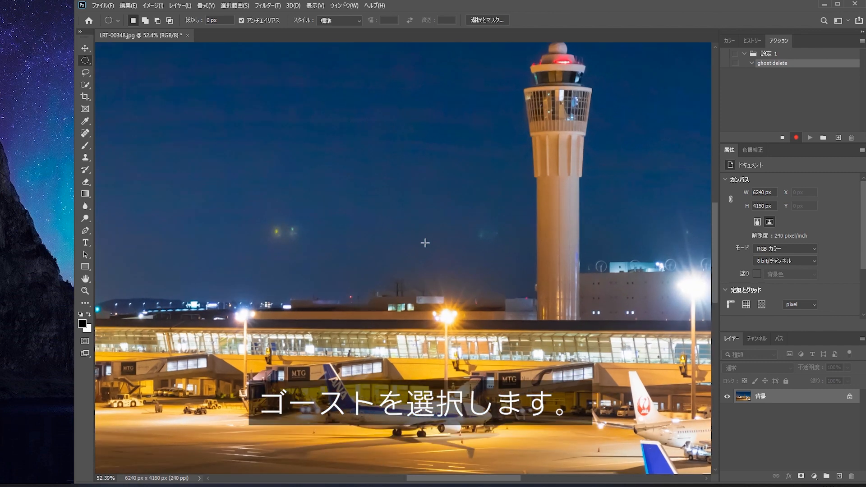
right_click(86, 61)
left_click(127, 70)
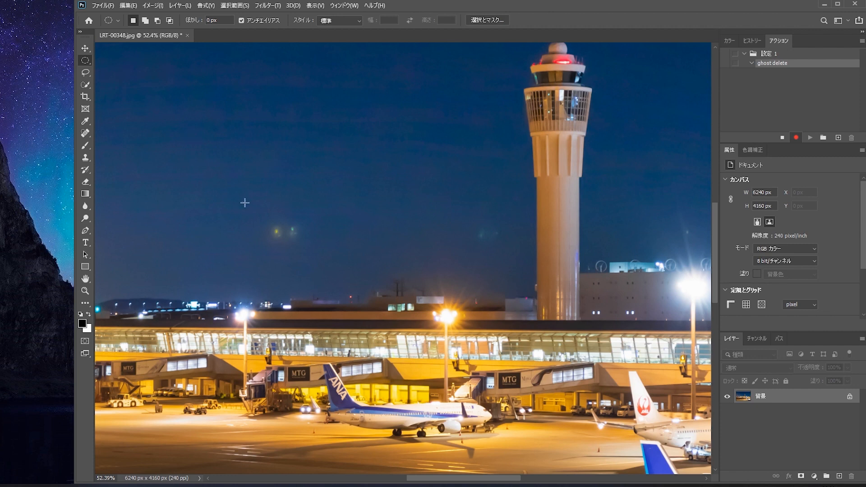
left_click_drag(255, 211, 311, 254)
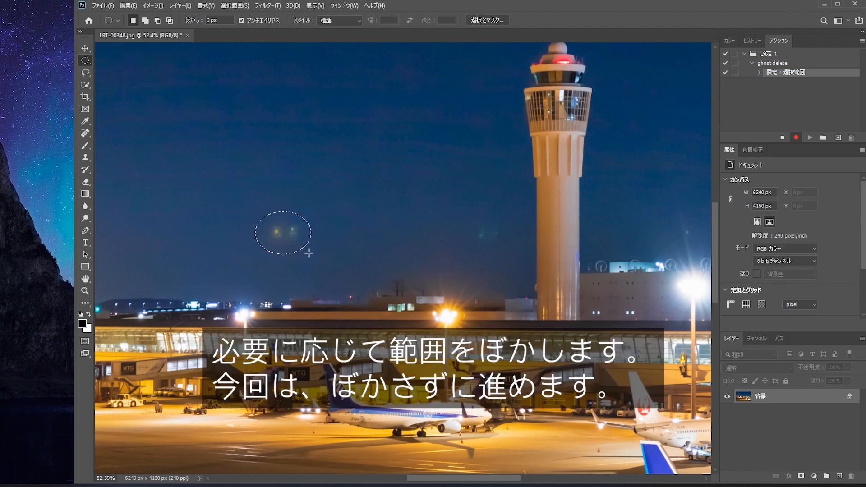
Remove the selected ghost lights with Content-Aware Fill and clear the selection.
left_click(131, 5)
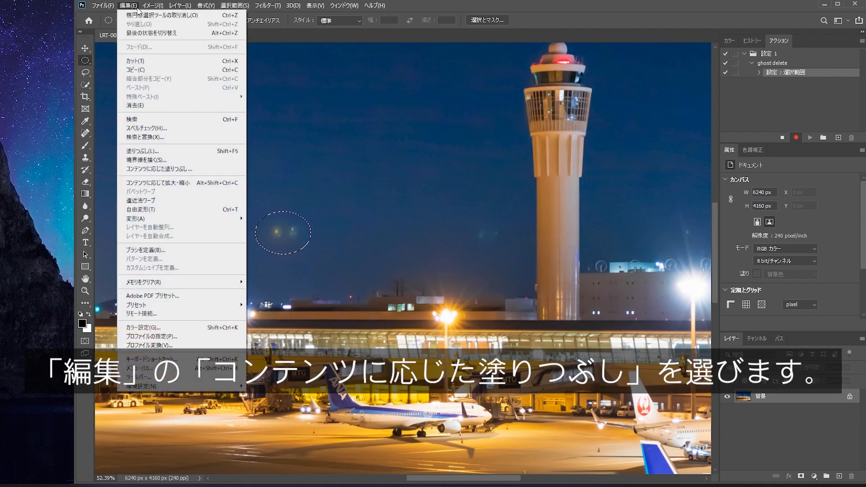
left_click(190, 170)
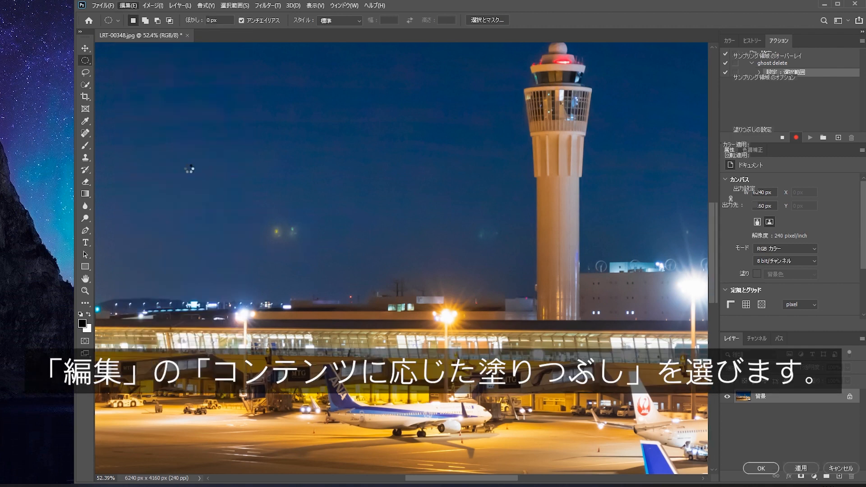
left_click(760, 469)
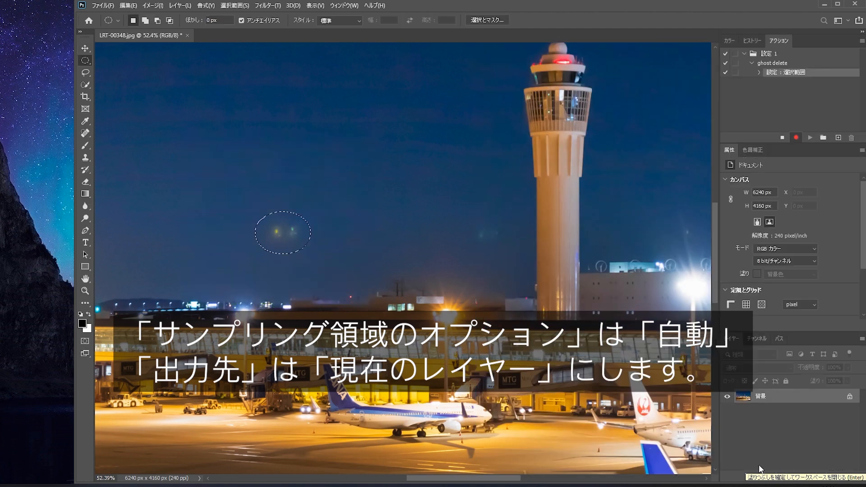
right_click(295, 235)
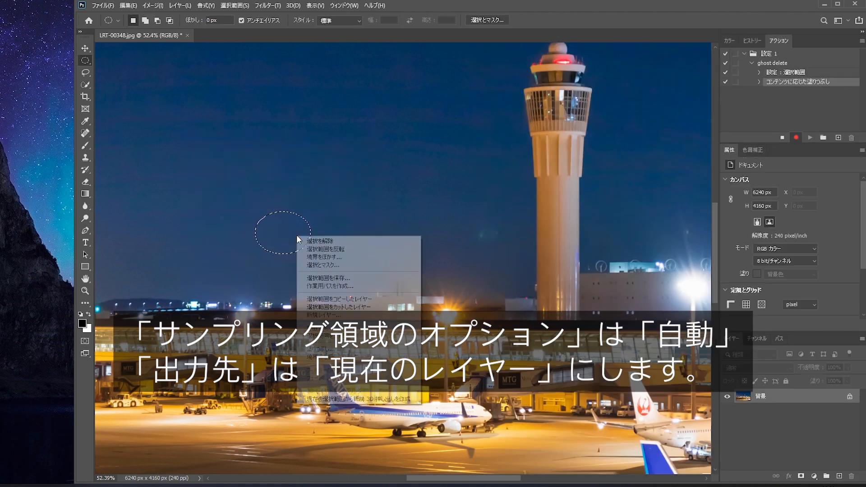
left_click(303, 240)
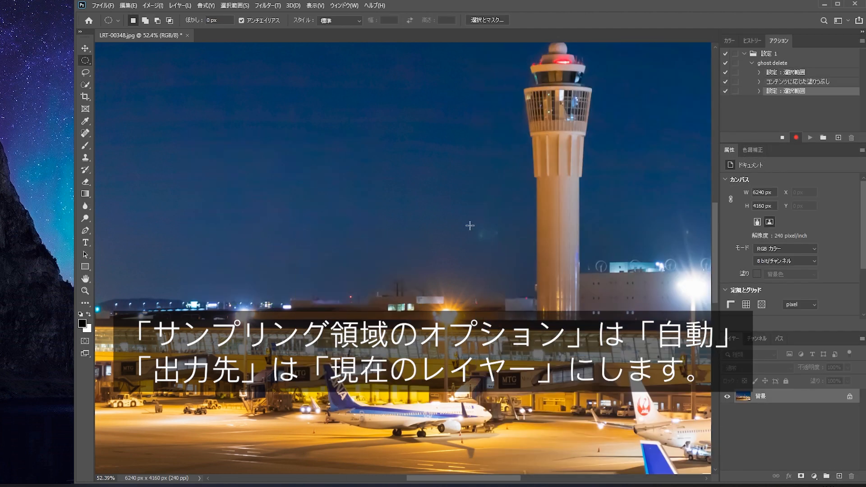
Select the faint ghost beside the control tower with an ellipse and remove it with automatically sampled Content-Aware Fill output to the current layer.
left_click_drag(463, 219, 509, 251)
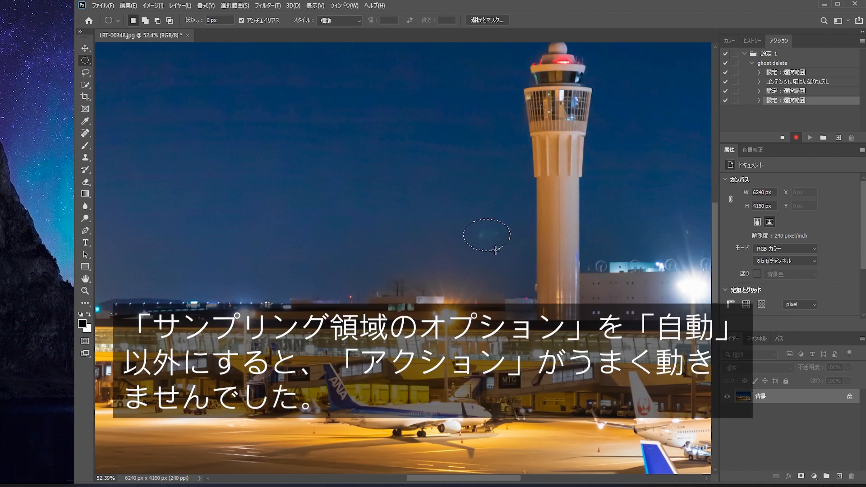
left_click(128, 5)
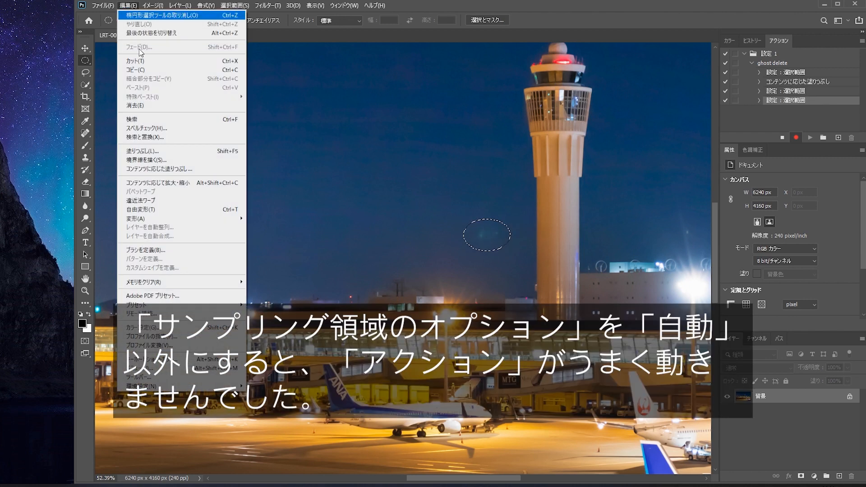
left_click(201, 169)
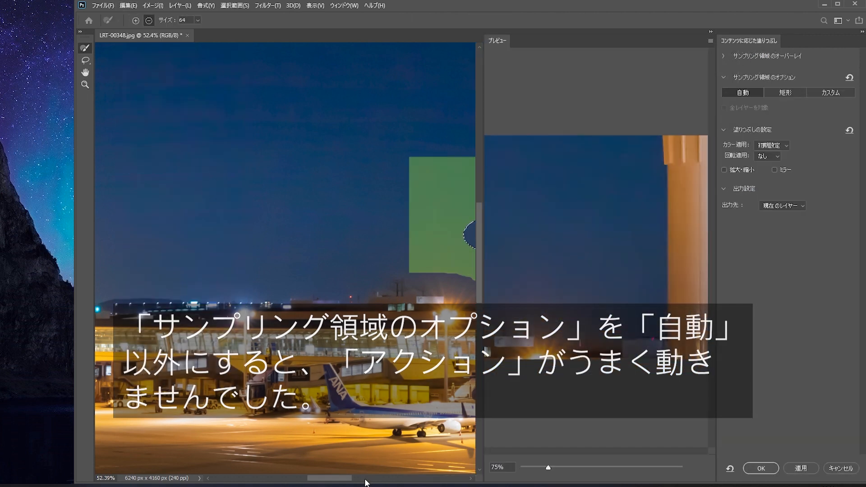
left_click(365, 479)
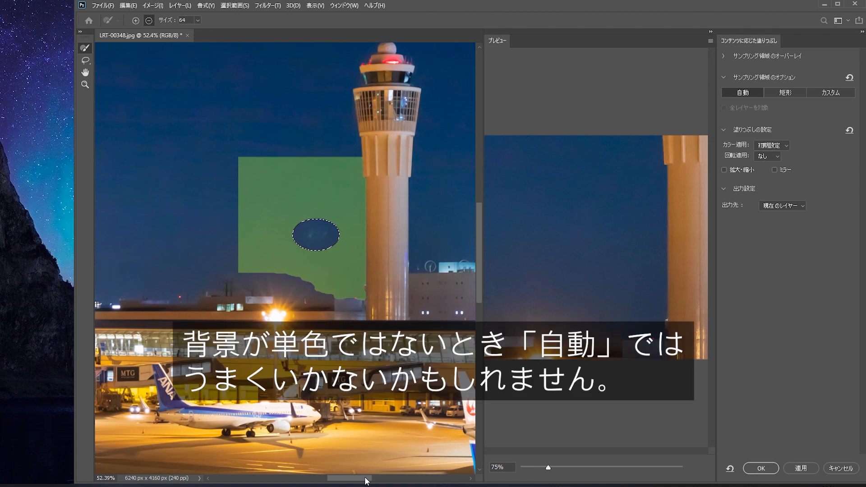
left_click(768, 469)
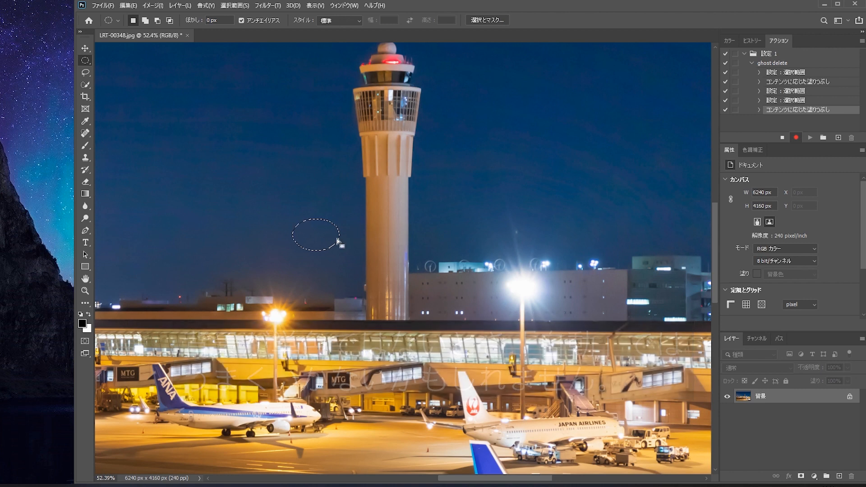
key("ctrl+d")
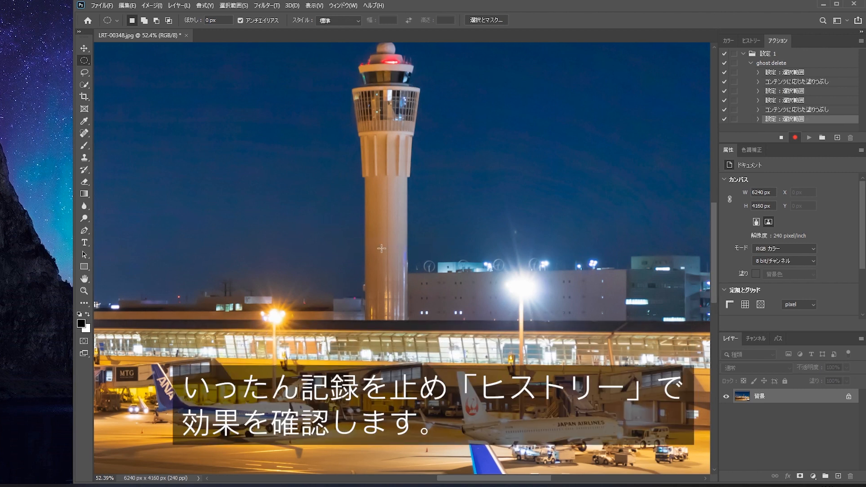
Pause the action recording and compare the image's opened state with its latest history state, viewing the whole photo.
left_click(782, 139)
key("ctrl+0")
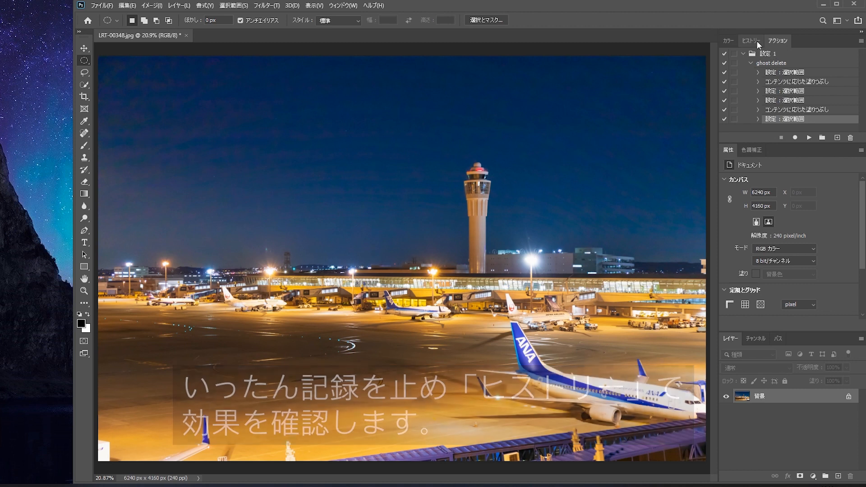
left_click(753, 40)
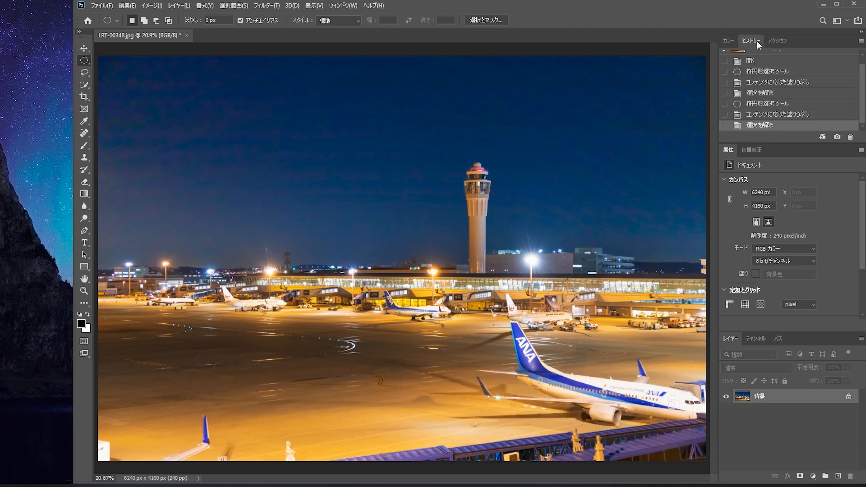
left_click(776, 62)
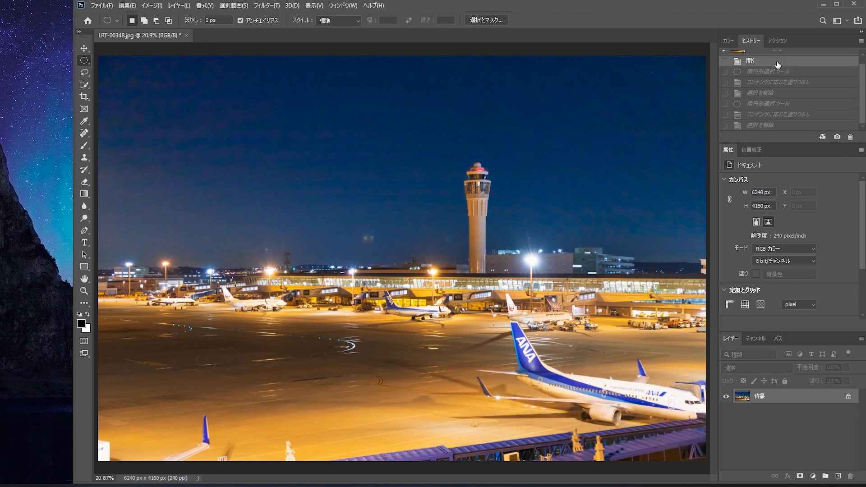
left_click(770, 126)
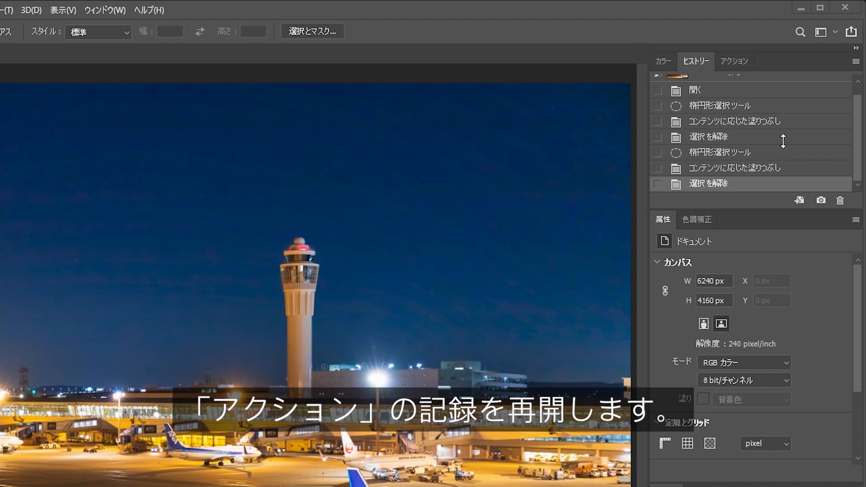
Resume recording the ghost delete action and save the image as a baseline (standard) JPEG with quality 12.
left_click(741, 62)
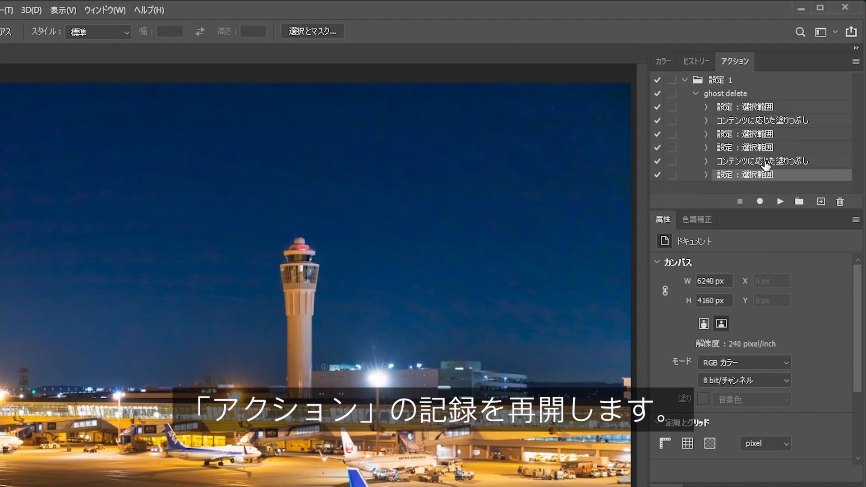
left_click(761, 202)
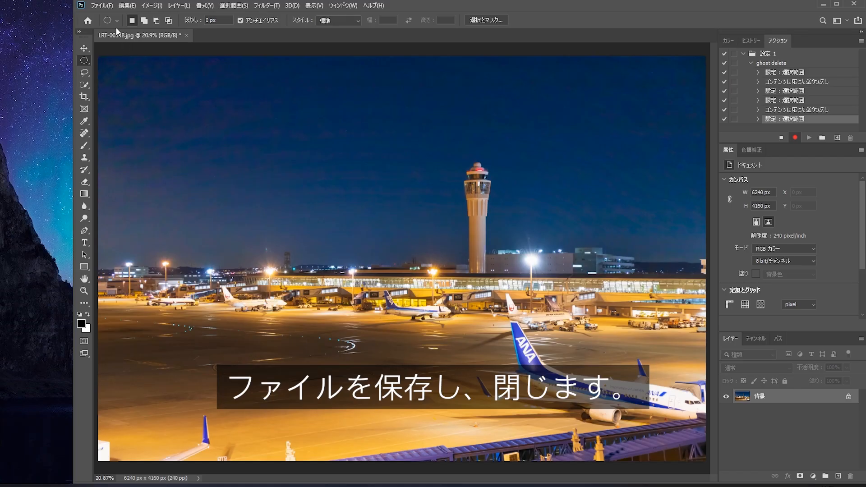
left_click(102, 5)
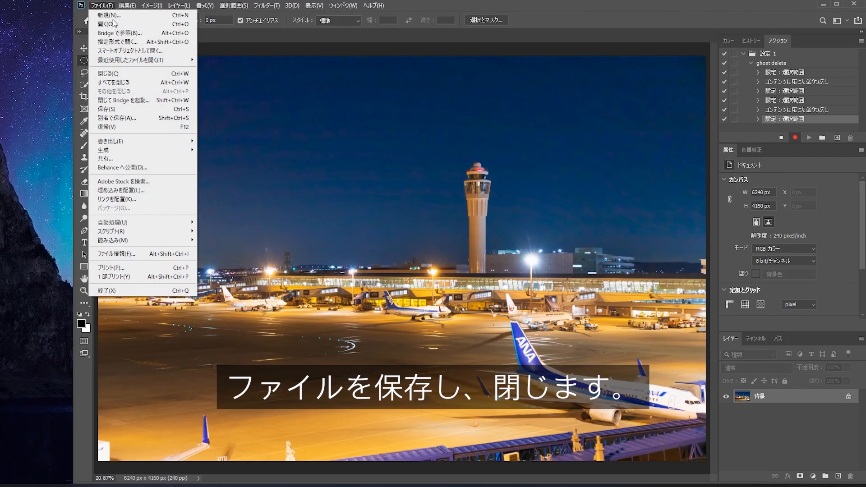
left_click(111, 113)
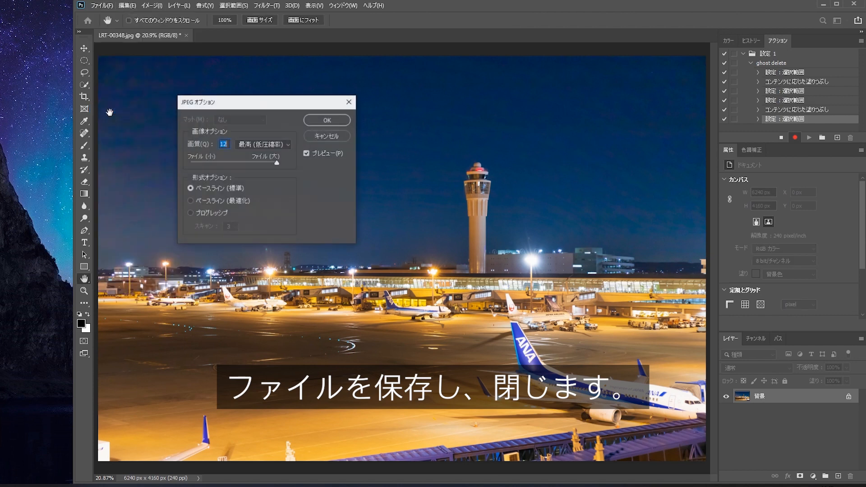
left_click(328, 121)
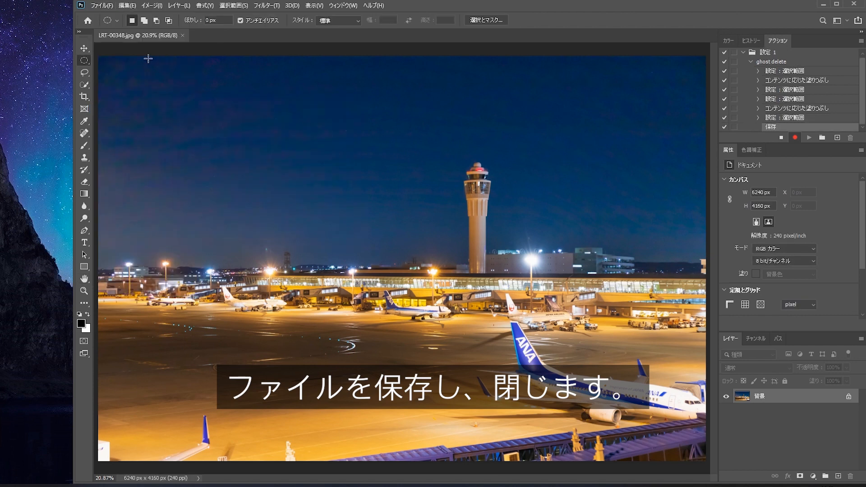
Close the saved image as part of the action and stop the recording.
left_click(108, 6)
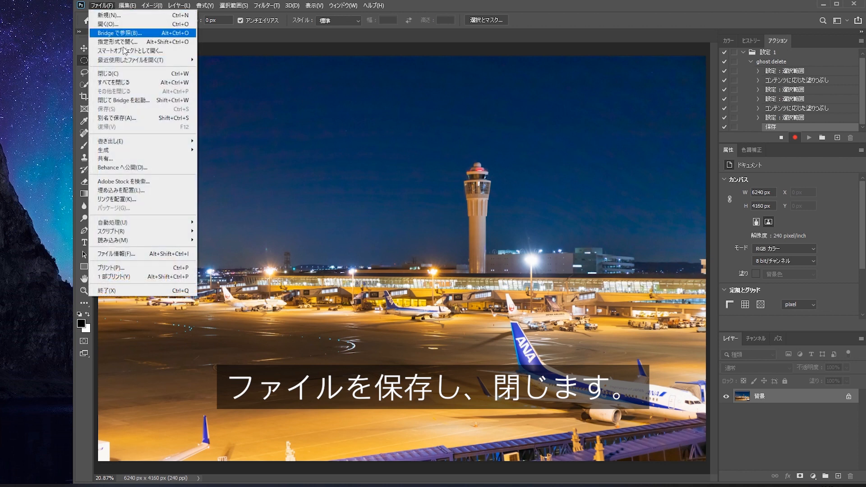
left_click(123, 76)
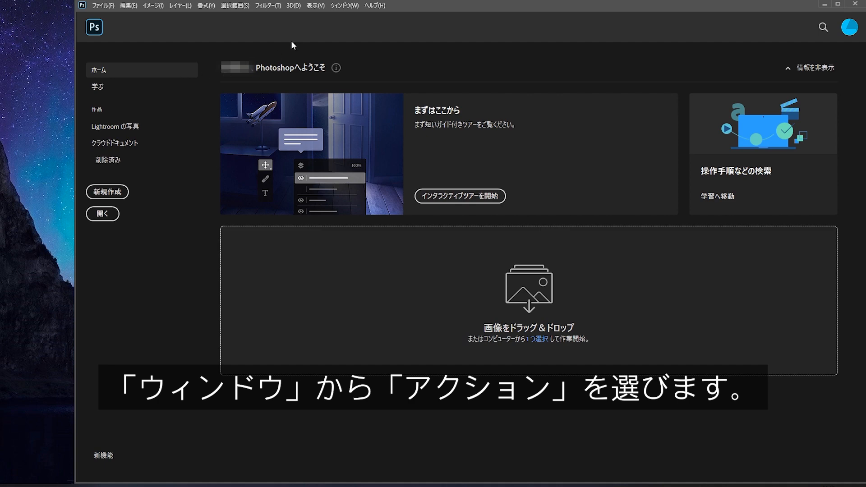
left_click(343, 6)
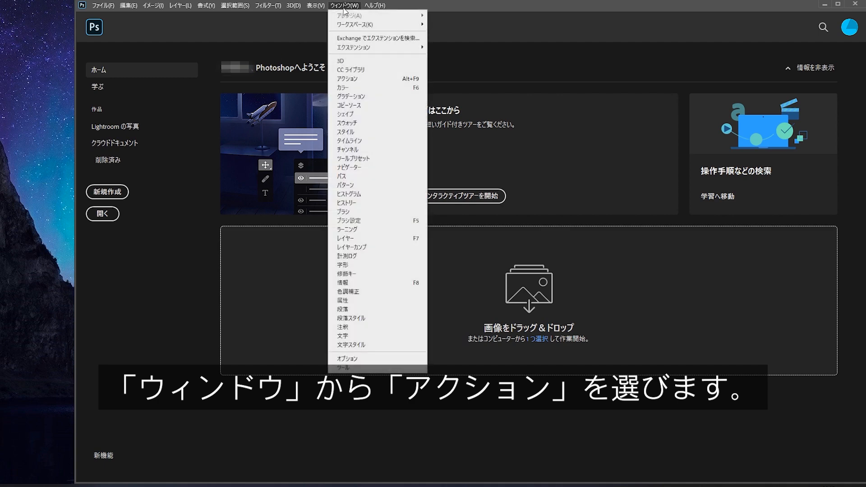
left_click(339, 79)
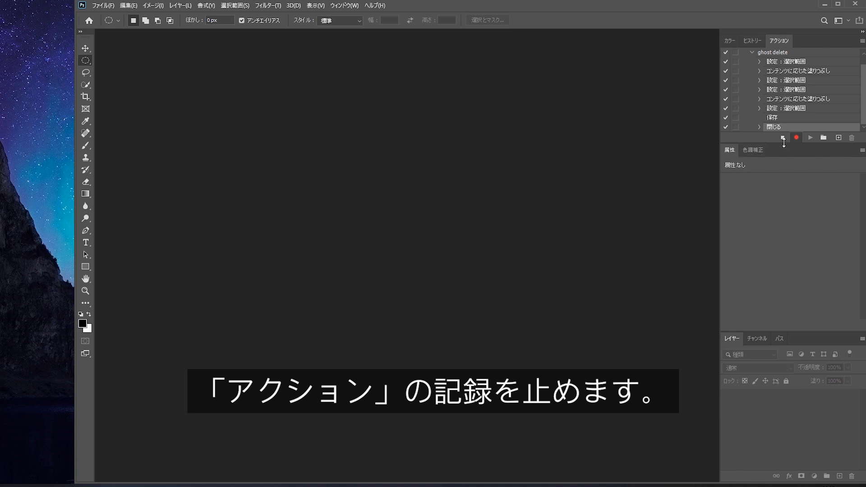
left_click(783, 138)
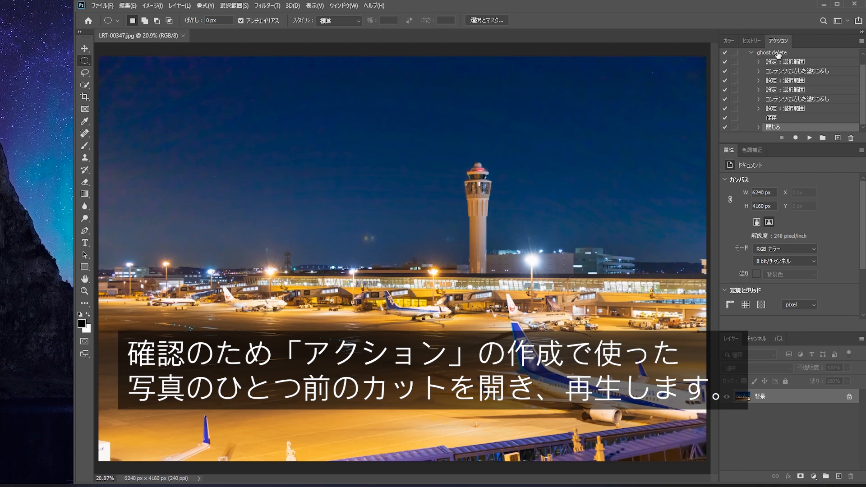
Run the ghost delete action on LRT-00347.jpg and inspect the processed photo for remaining ghosts.
left_click(777, 53)
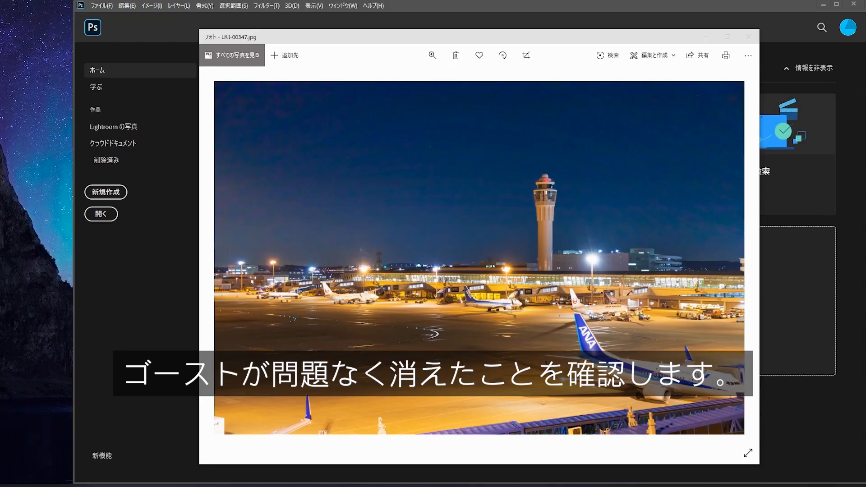
scroll(474, 245, "up", 2)
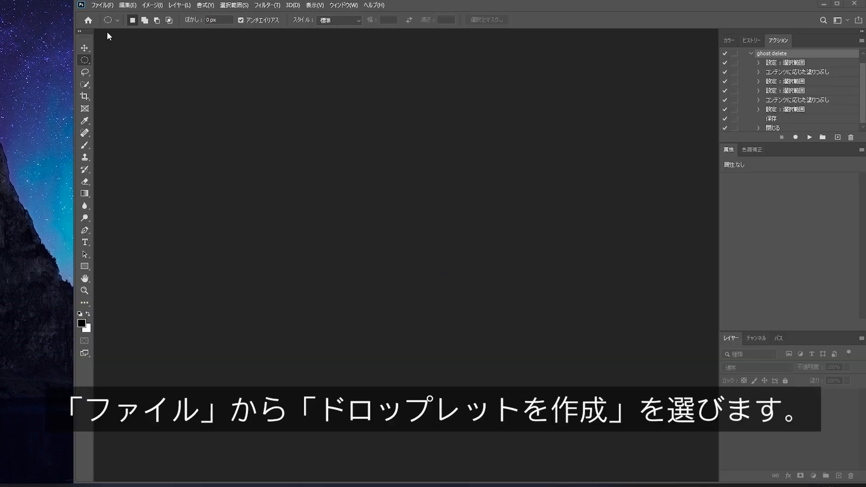
Create a droplet from the ghost delete action in set 設定 1, saved to the desktop as ghost delete.
left_click(109, 5)
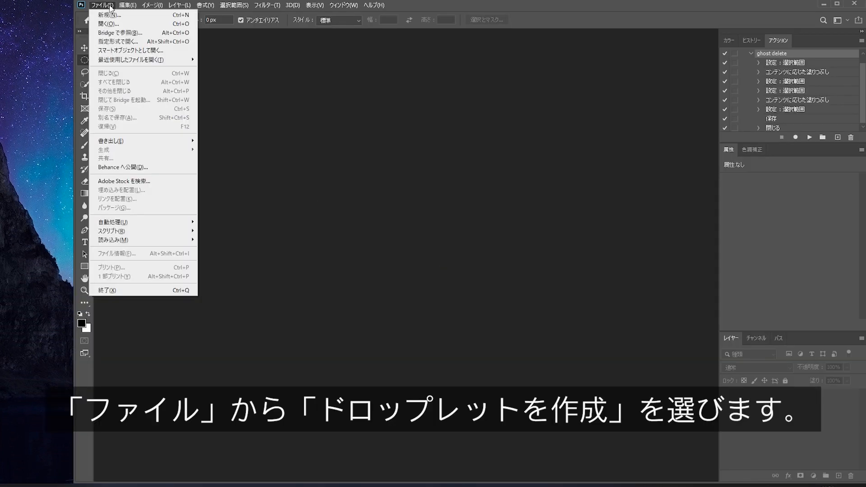
mouse_move(192, 220)
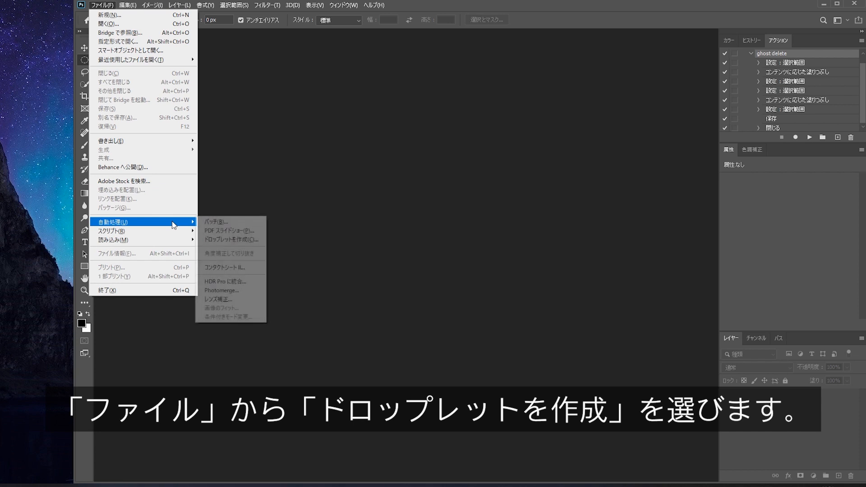
left_click(258, 241)
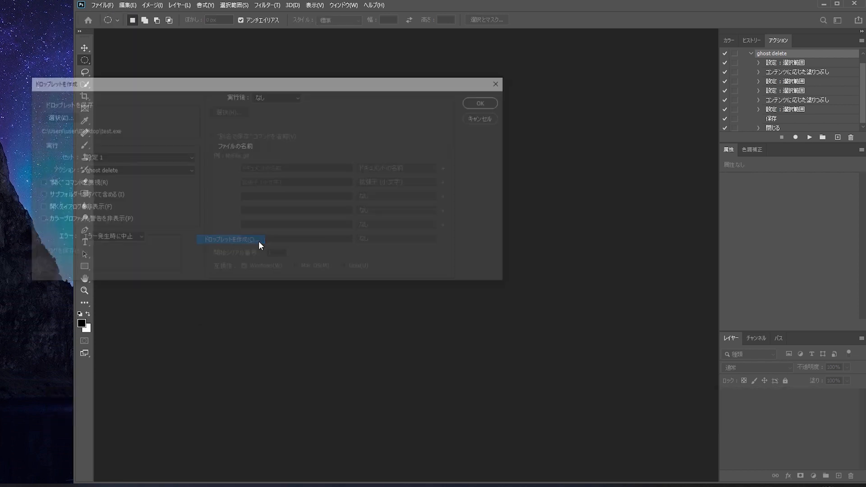
left_click(55, 116)
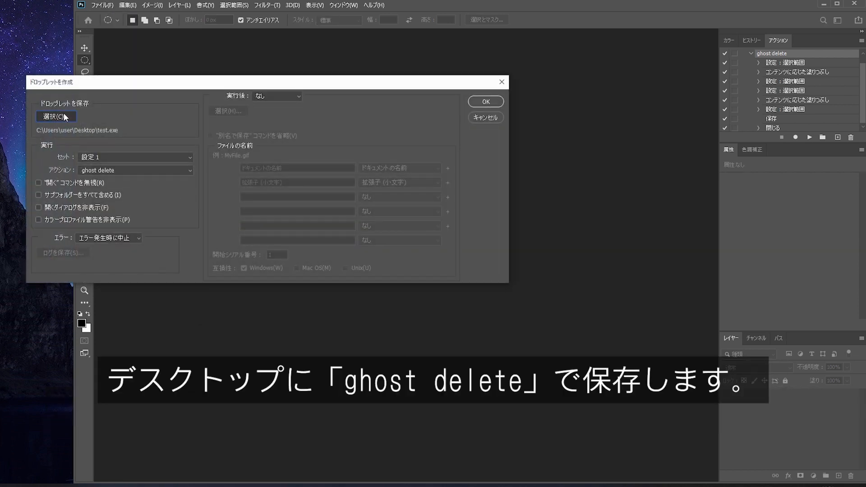
type("ghost ")
type("delete")
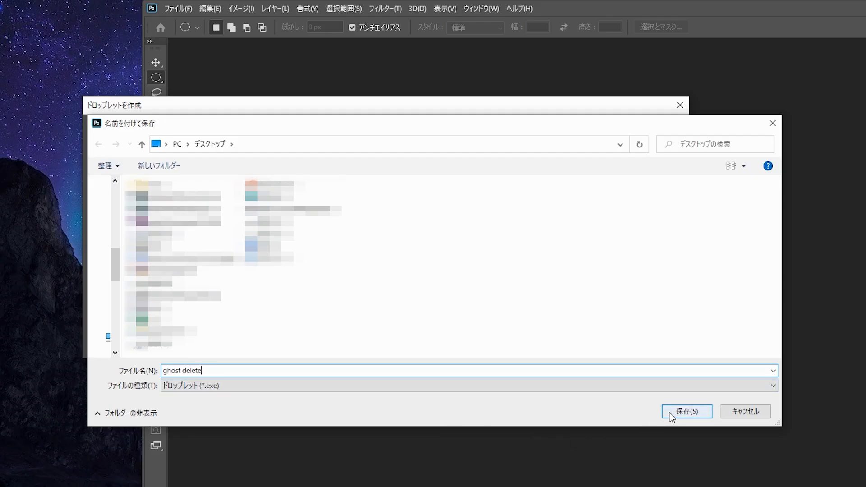
left_click(669, 412)
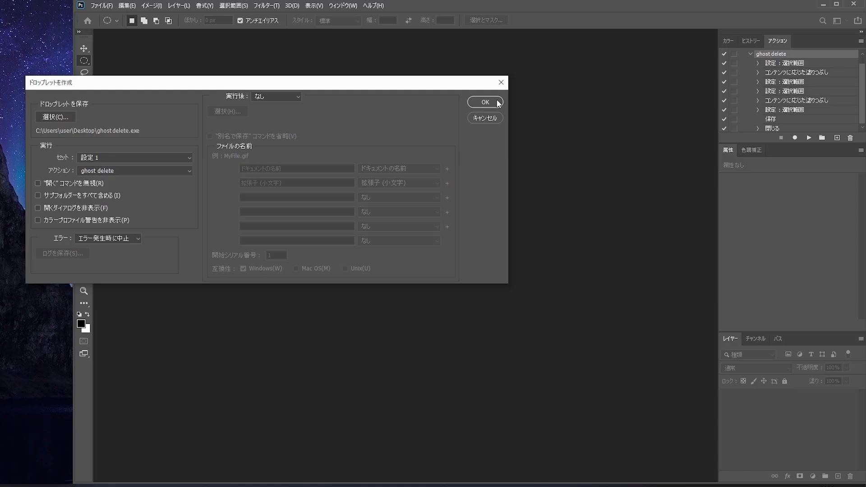
left_click(498, 102)
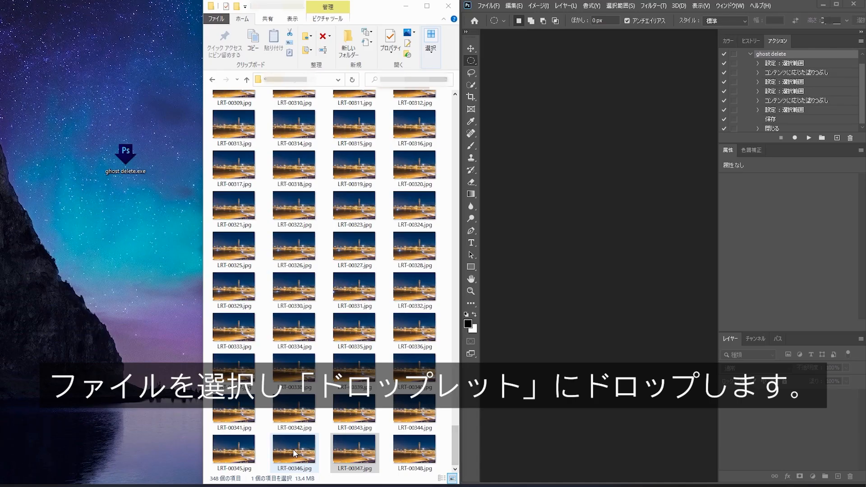
Select the photos LRT-00200.jpg through LRT-00346.jpg in the folder and process them with the ghost delete droplet on the desktop.
left_click(295, 450)
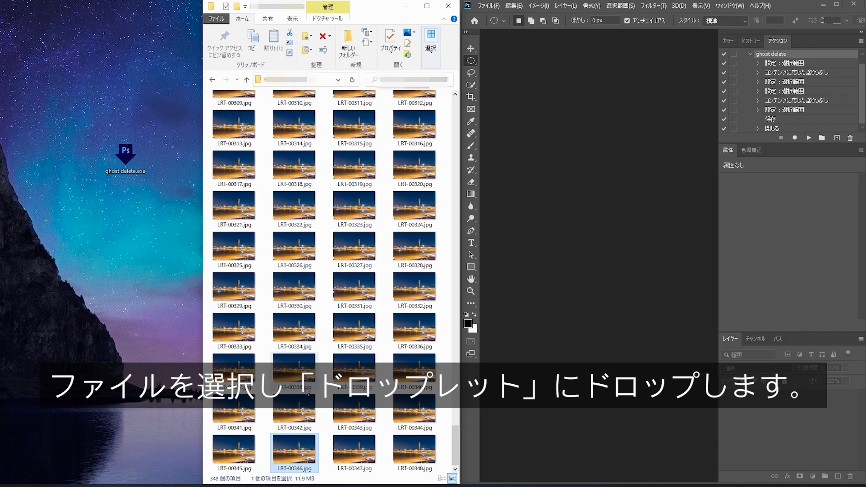
scroll(305, 389, "up", 10)
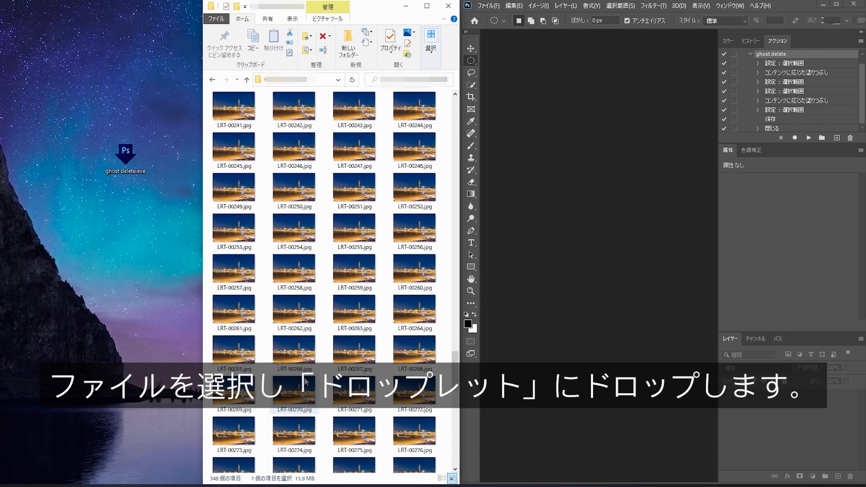
scroll(305, 381, "up", 2)
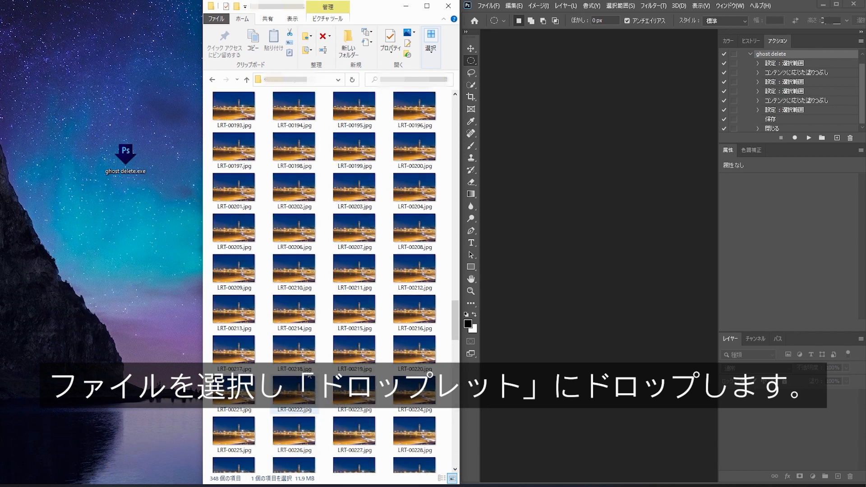
left_click(433, 165, "shift")
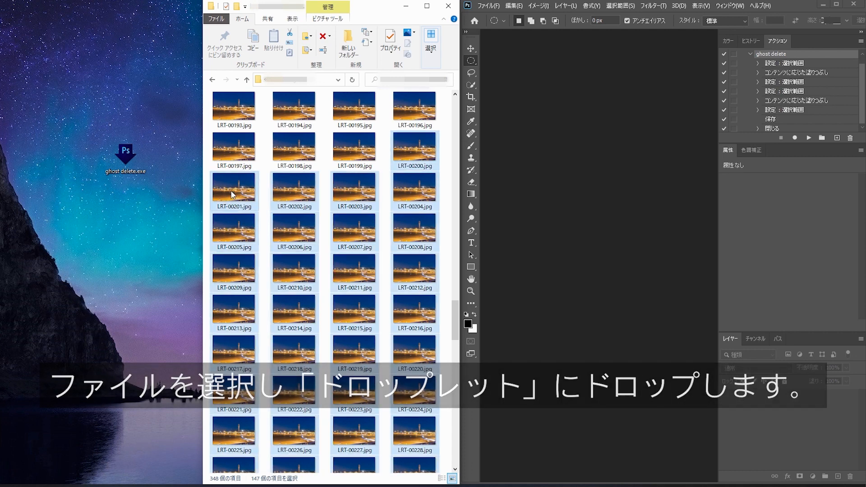
left_click_drag(232, 195, 125, 168)
left_click_drag(412, 272, 402, 258)
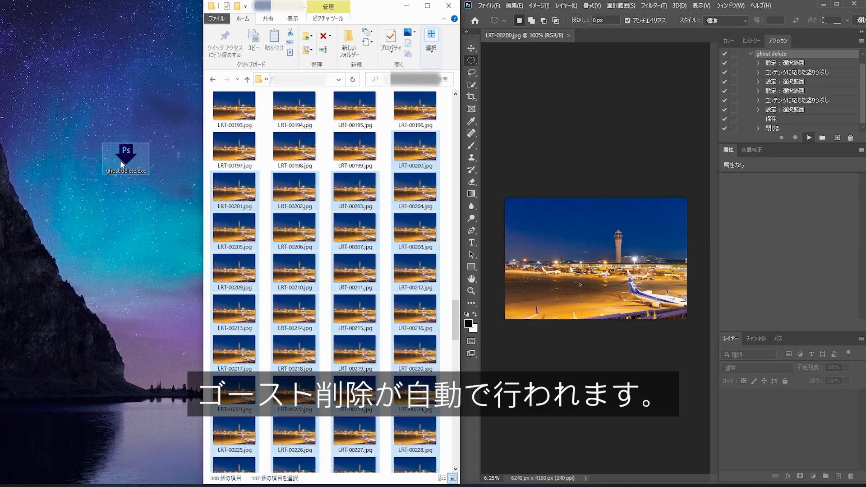